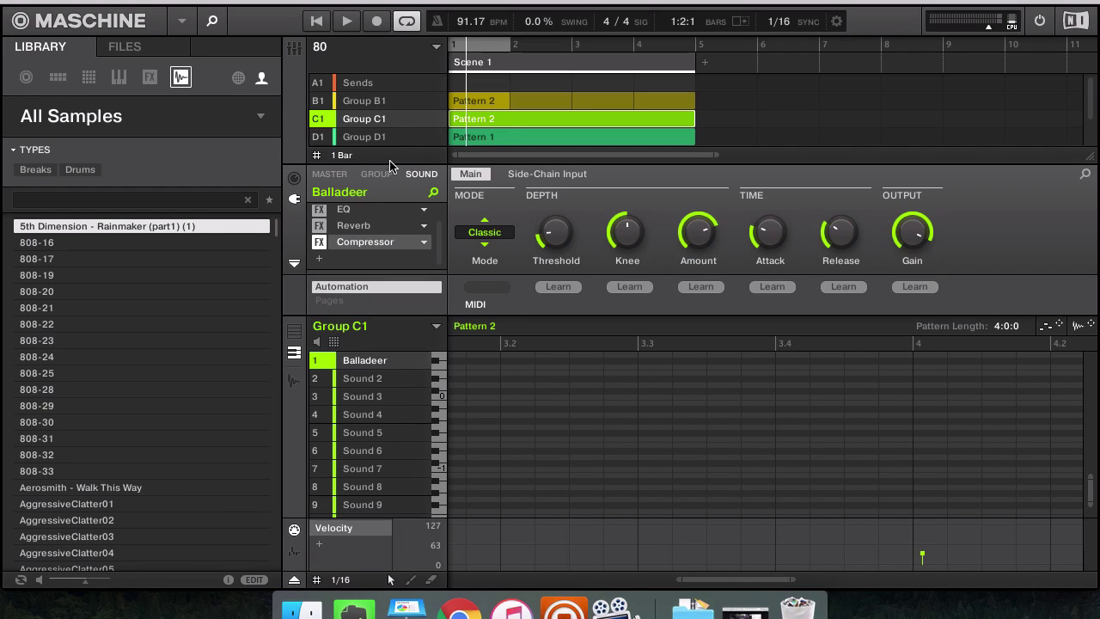
# - Add Group F1, load the 5th Dimension - Rainmaker (part1) sample, and open the Sample Editor
pyautogui.scroll(-2, 388, 108)
pyautogui.click(379, 125)
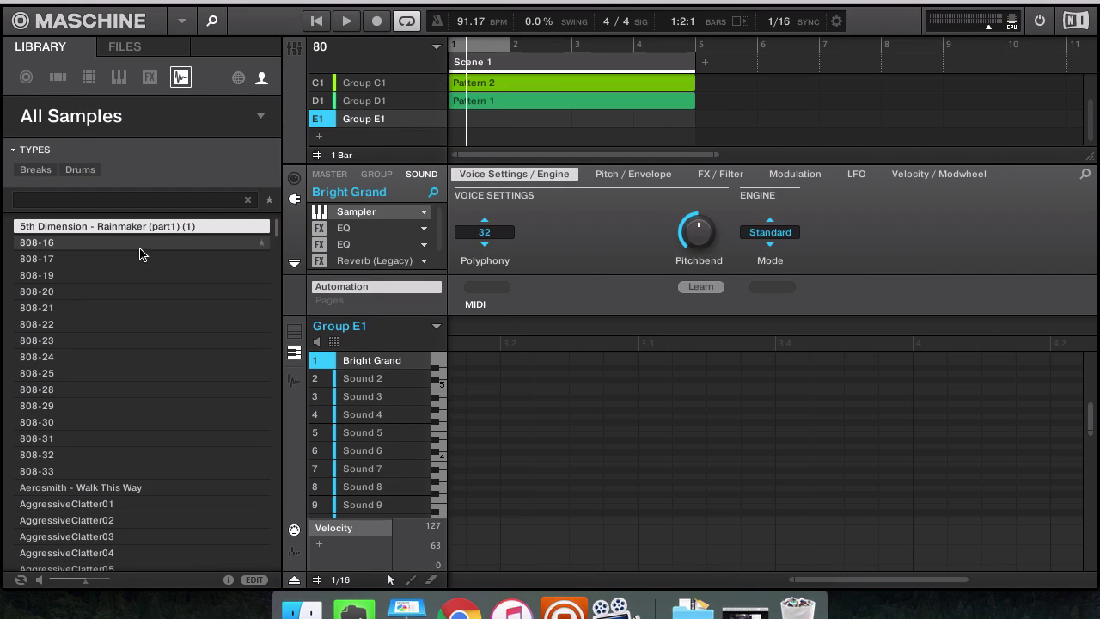
pyautogui.click(319, 137)
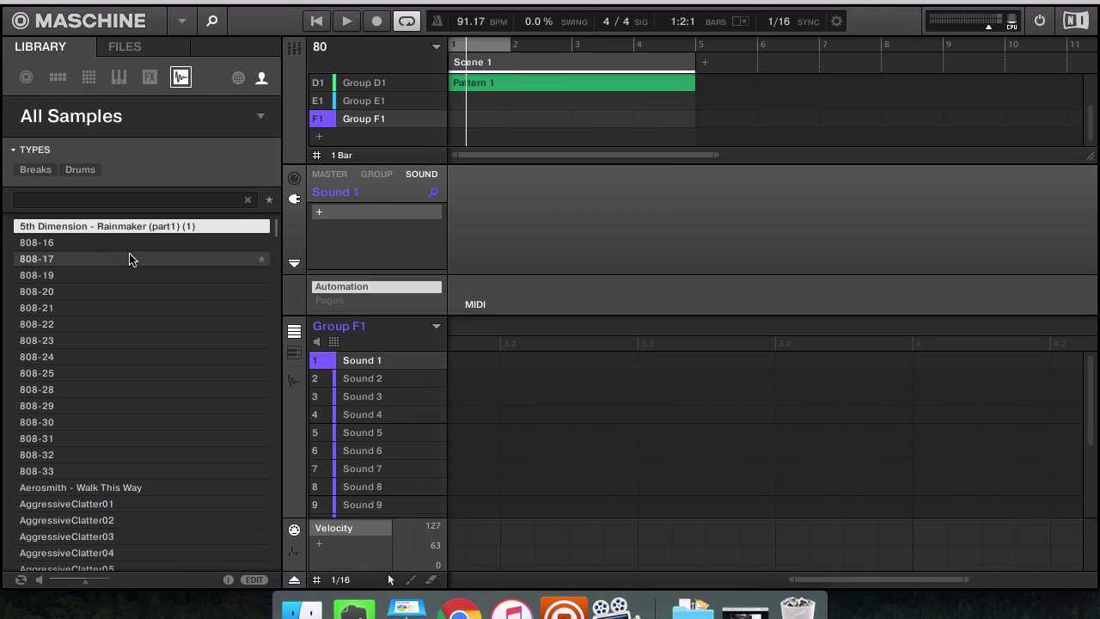
pyautogui.doubleClick(110, 228)
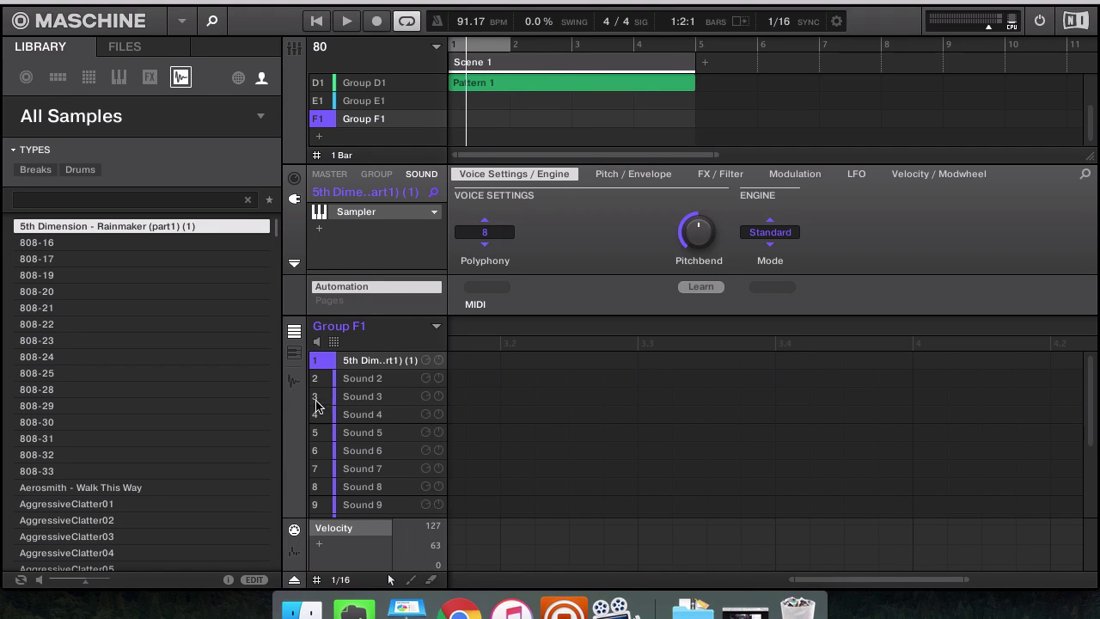
pyautogui.click(294, 382)
pyautogui.moveTo(427, 413)
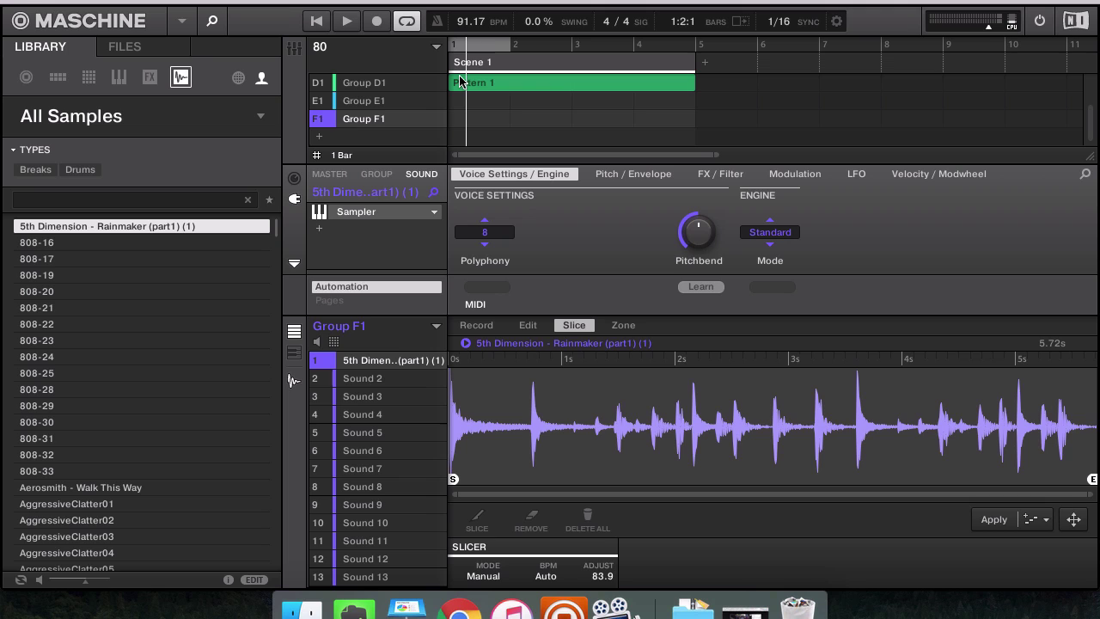
# - Extend the loop range to bar 5 and try shortening Scene 1 to end at bar 3
pyautogui.scroll(3, 550, 129)
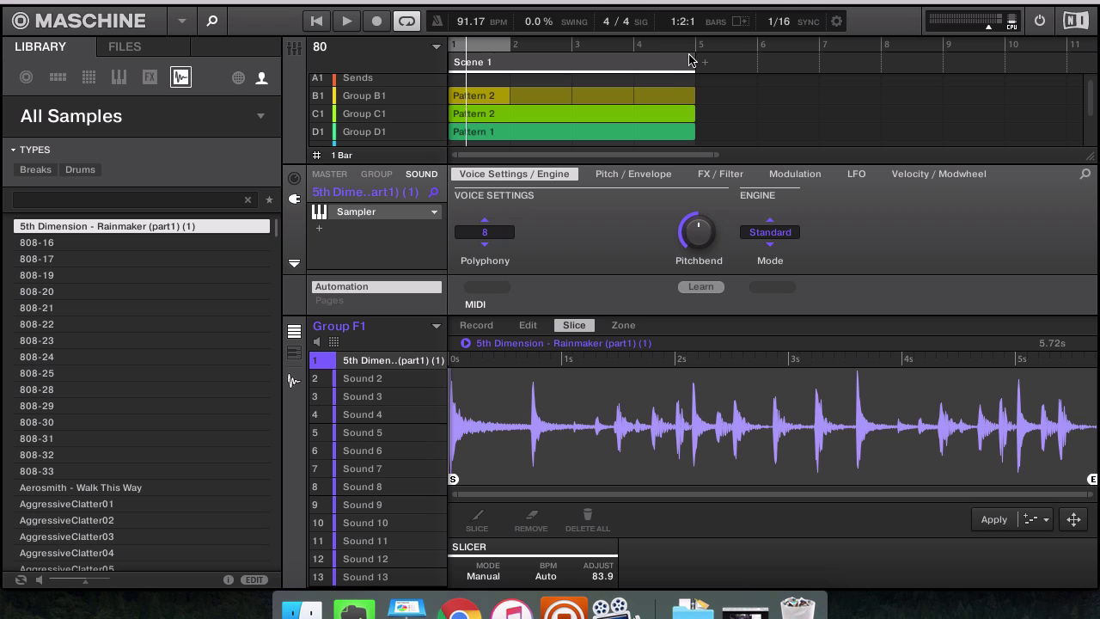
pyautogui.moveTo(511, 43); pyautogui.dragTo(683, 68)
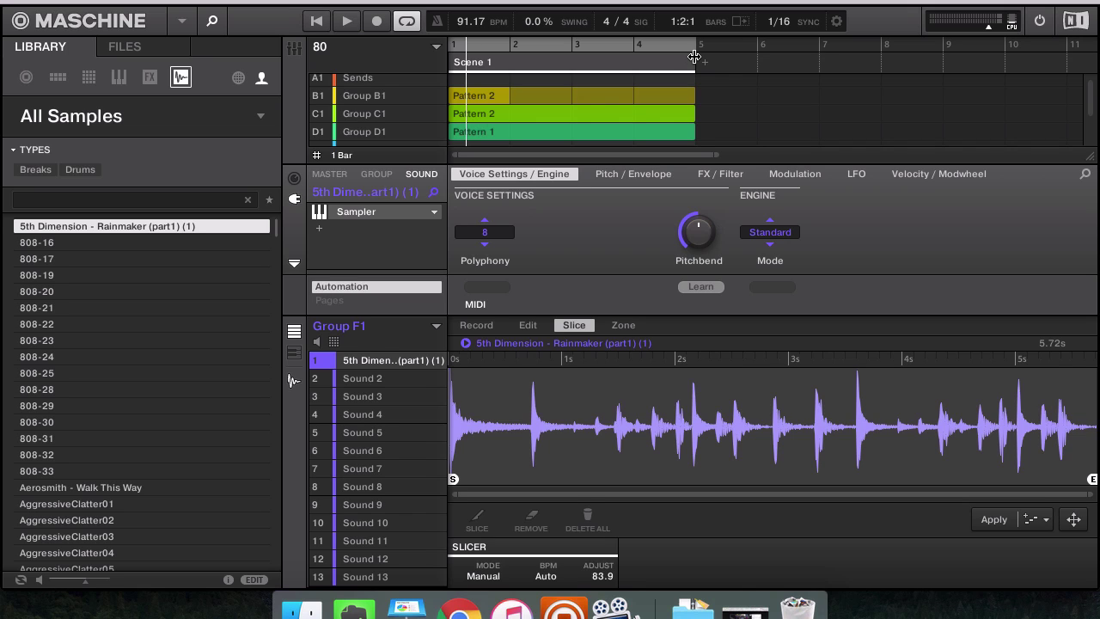
pyautogui.moveTo(694, 57)
pyautogui.mouseDown()
pyautogui.moveTo(640, 57)
pyautogui.moveTo(692, 57)
pyautogui.mouseUp()
pyautogui.moveTo(693, 61); pyautogui.dragTo(668, 72)
# - Put the playhead at bar 5, narrow the loop to bars 4–5, and toggle Loop off and on
pyautogui.click(694, 48)
pyautogui.moveTo(694, 48); pyautogui.dragTo(566, 55)
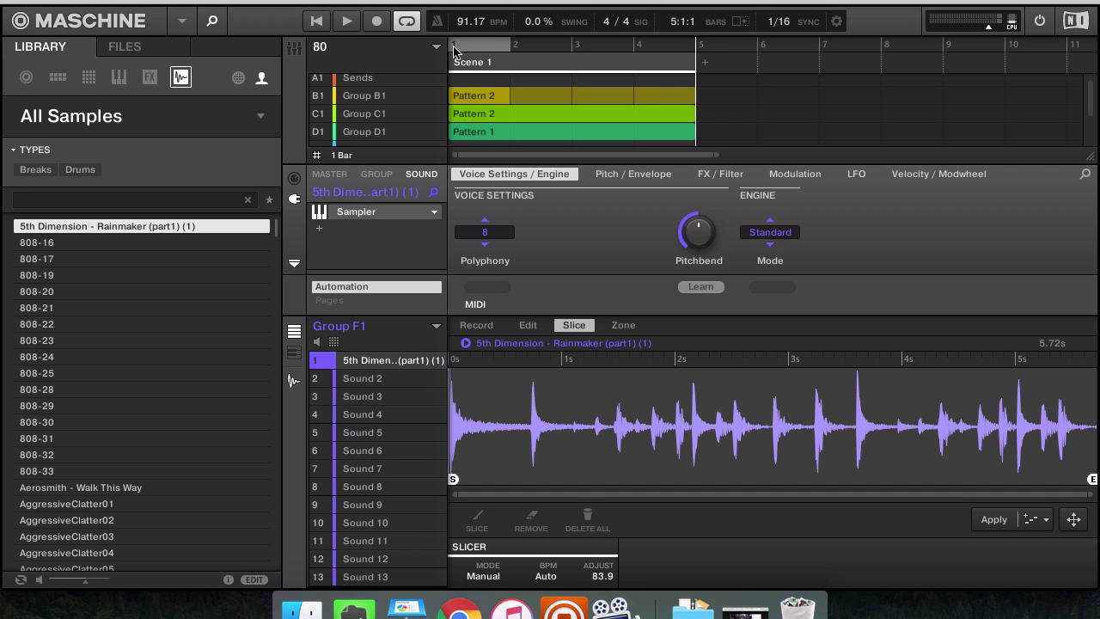
pyautogui.moveTo(457, 50); pyautogui.dragTo(640, 54)
pyautogui.click(402, 24)
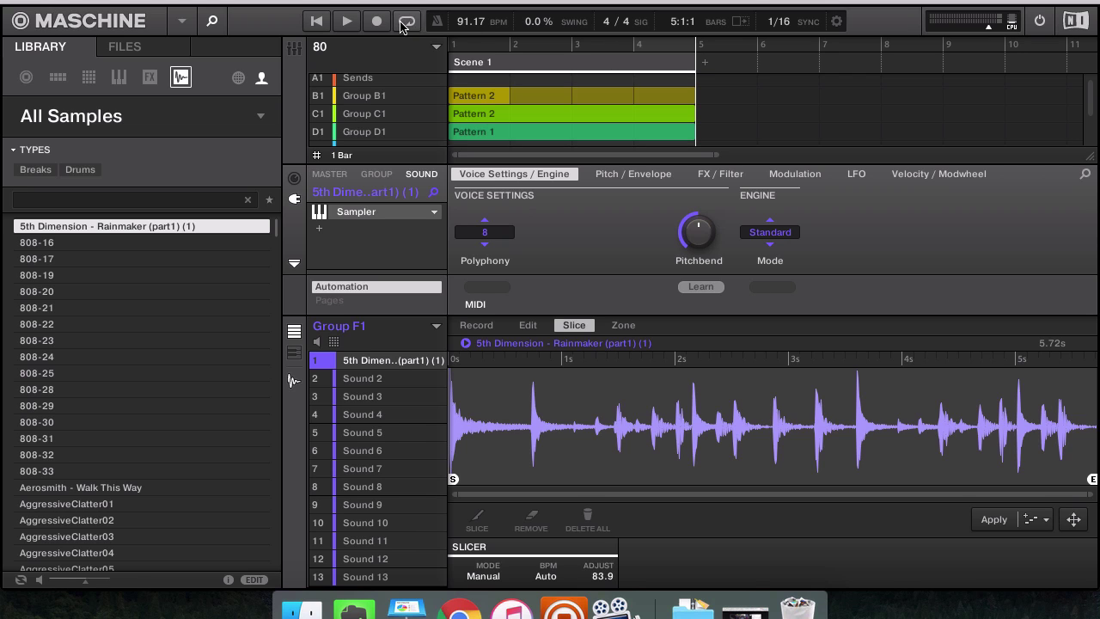
pyautogui.click(402, 24)
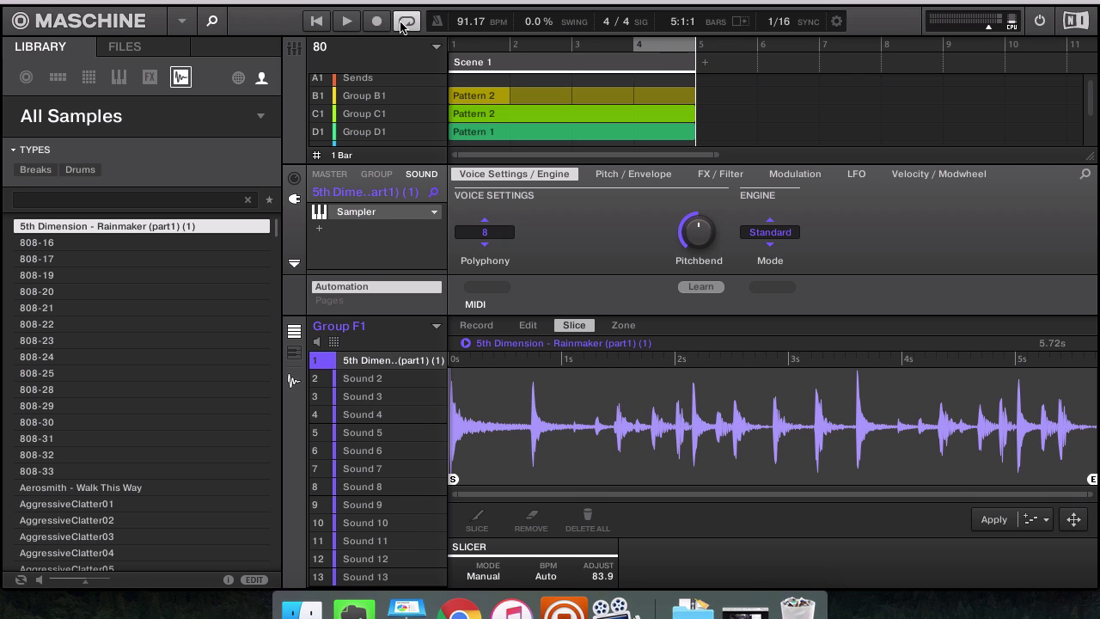
# - Open Group C1's Pattern 2 and show the Balladeer sound's Reverb settings in Room mode
pyautogui.click(653, 120)
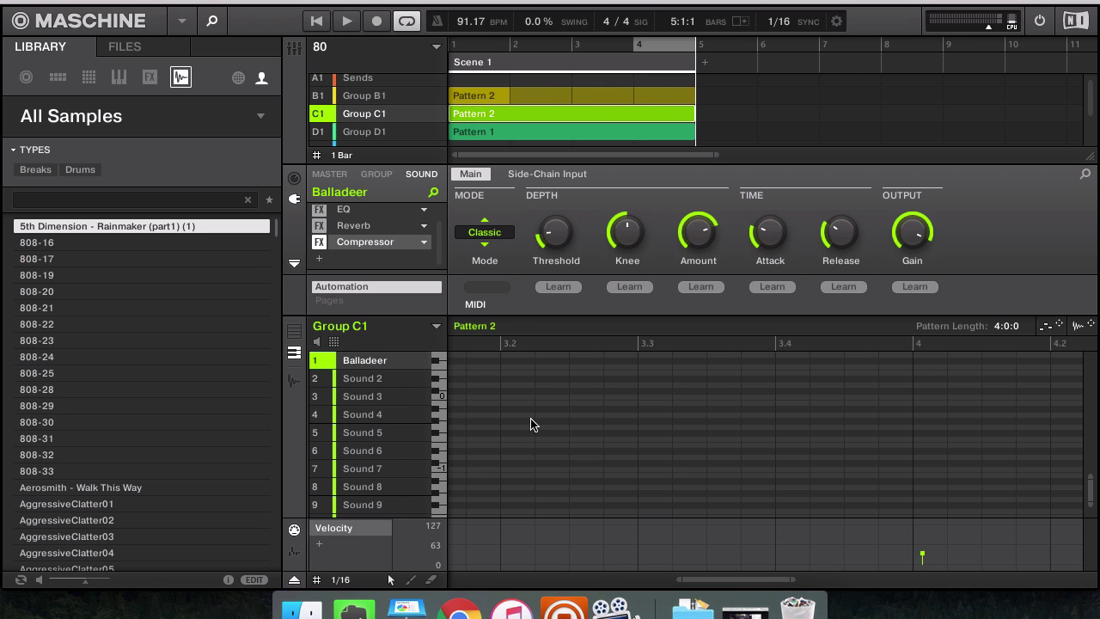
pyautogui.hscroll(5, 530, 424)
pyautogui.hscroll(3, 530, 424)
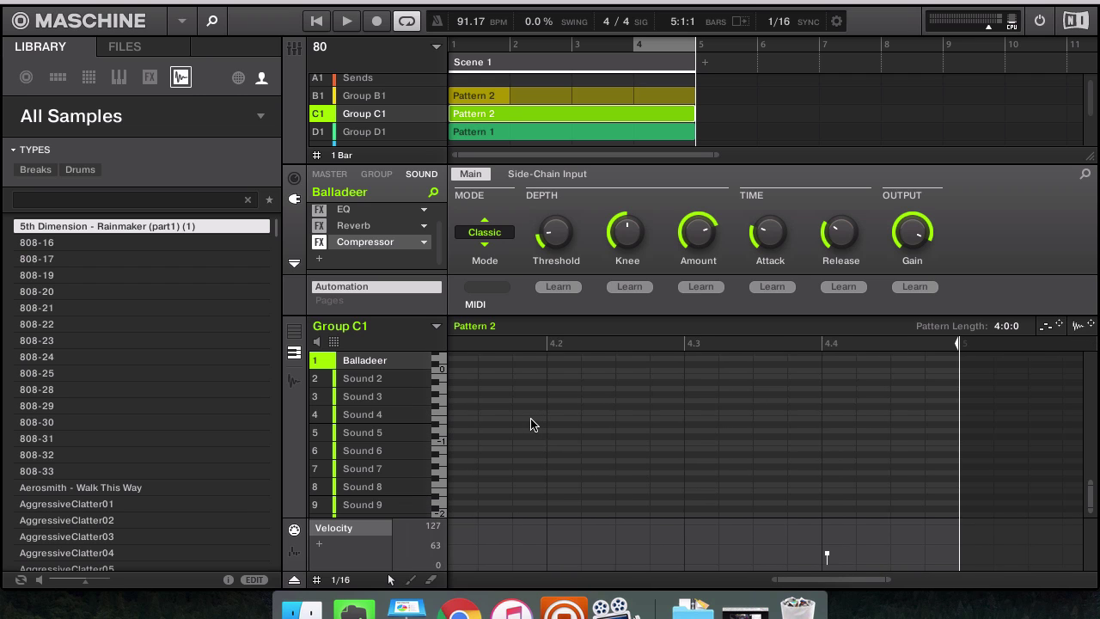
pyautogui.hscroll(-2, 832, 544)
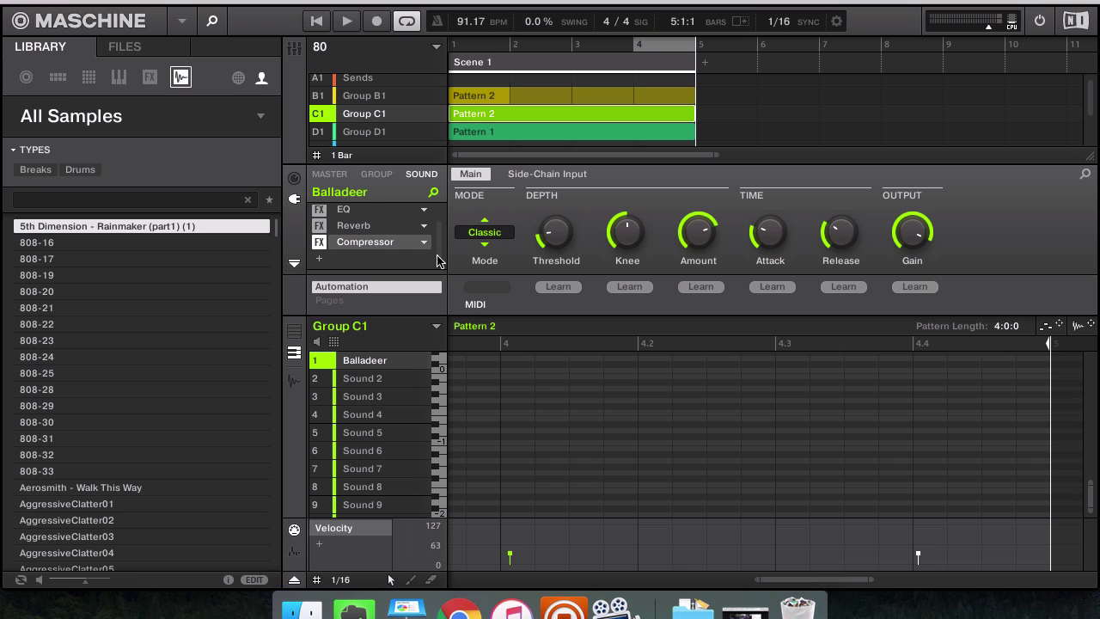
pyautogui.click(358, 226)
pyautogui.scroll(1, 358, 226)
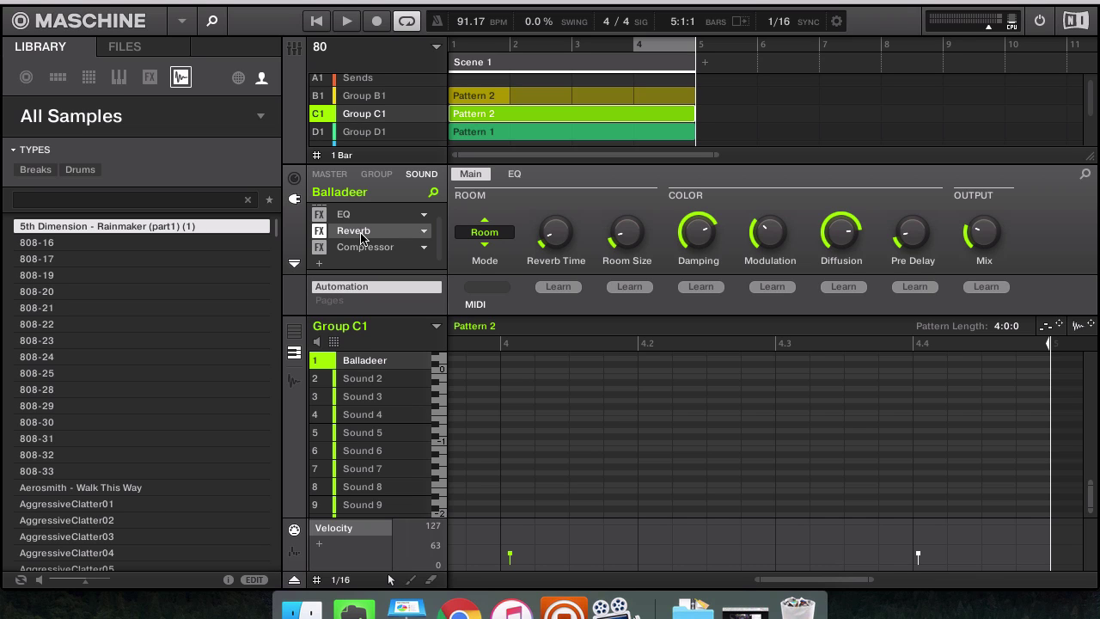
# - Rename Group B1 to DRum
pyautogui.click(374, 97)
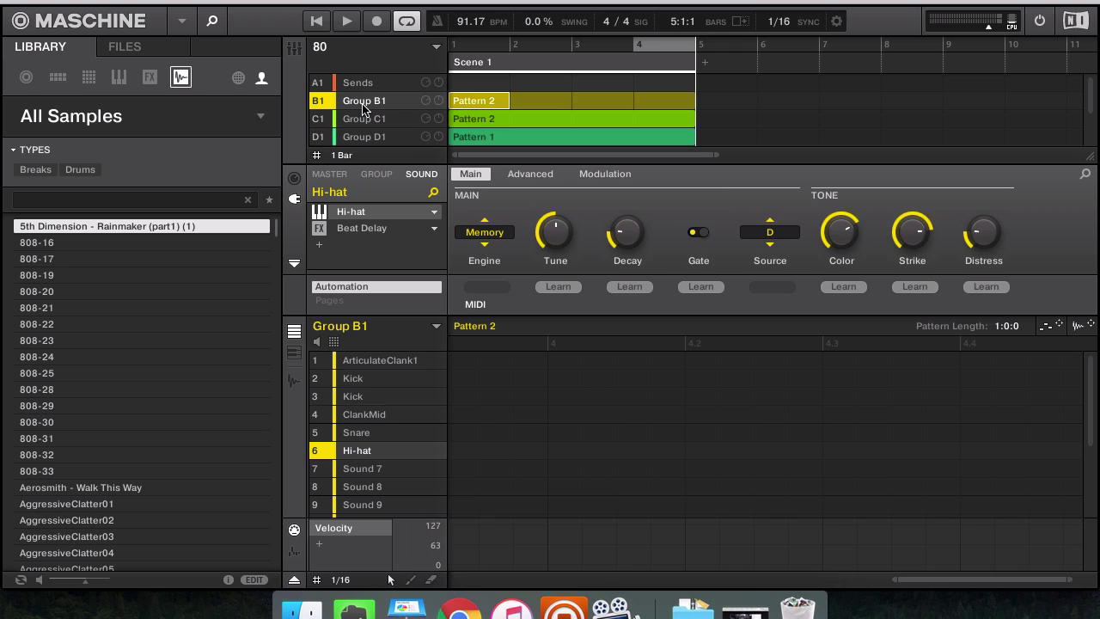
pyautogui.doubleClick(363, 102)
pyautogui.write('DRum')
pyautogui.press('Return')
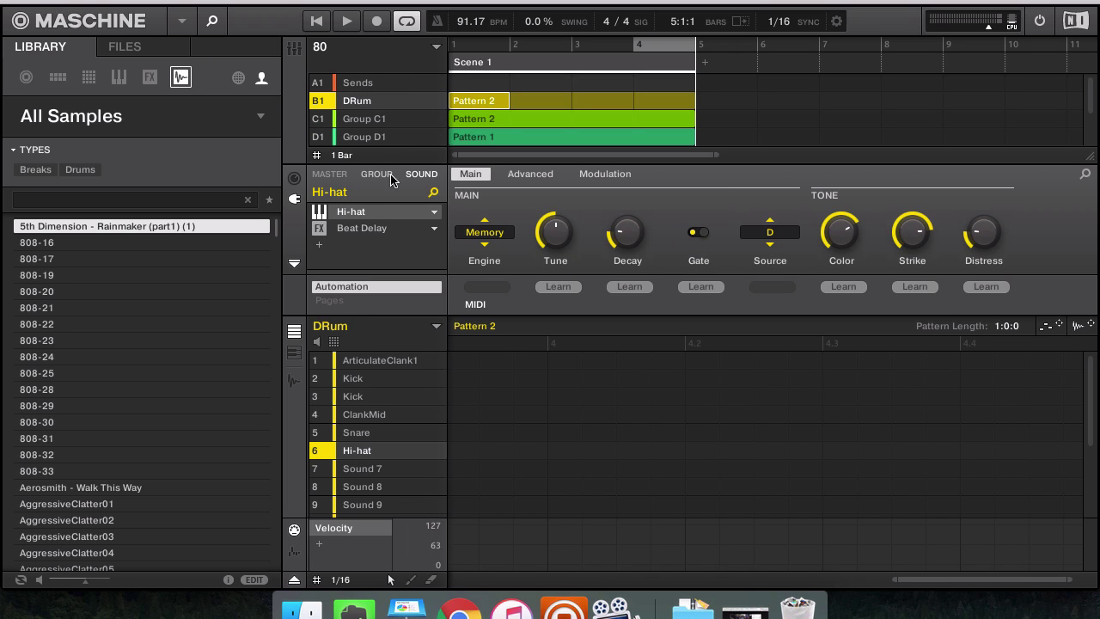
# - Add an Internal Reverb as a group-level effect on the DRum group
pyautogui.click(376, 174)
pyautogui.click(416, 174)
pyautogui.click(376, 175)
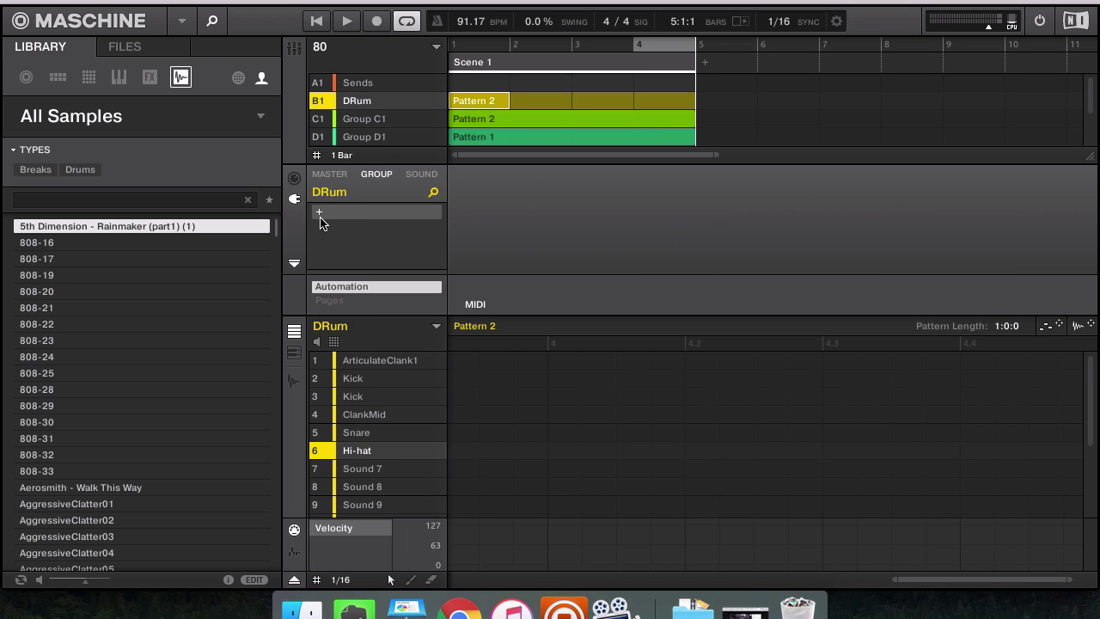
pyautogui.click(319, 212)
pyautogui.moveTo(371, 250)
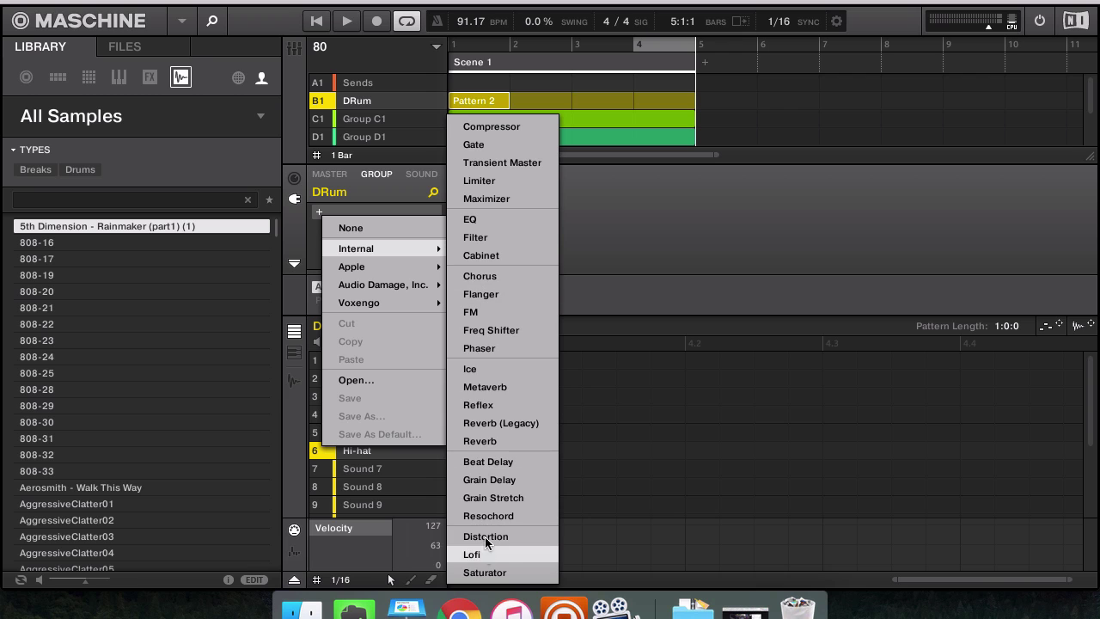
pyautogui.moveTo(402, 257)
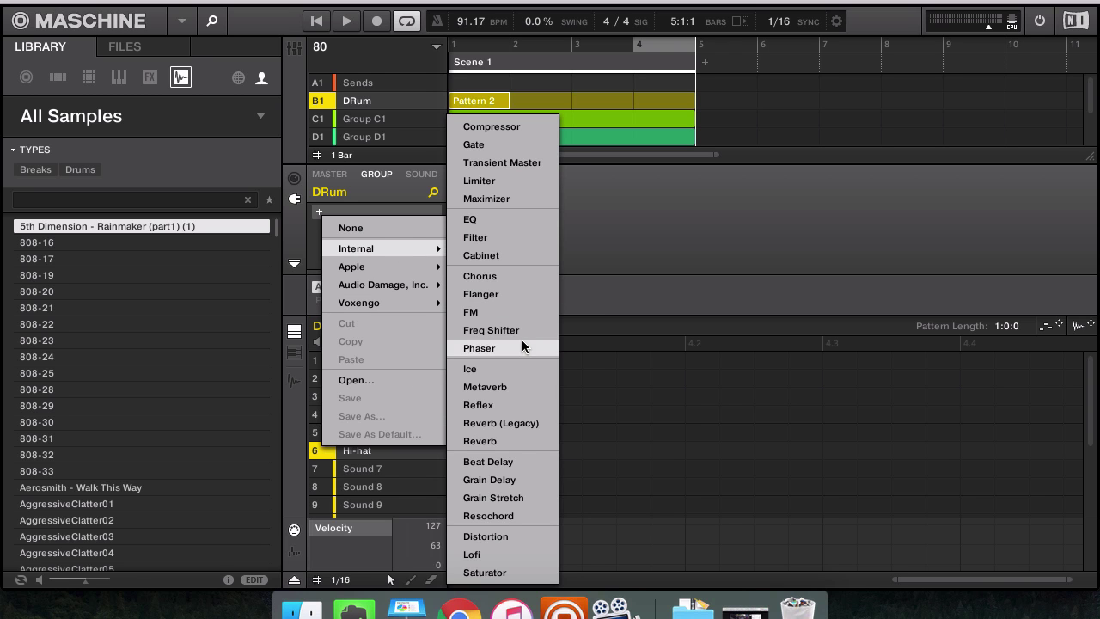
pyautogui.click(480, 441)
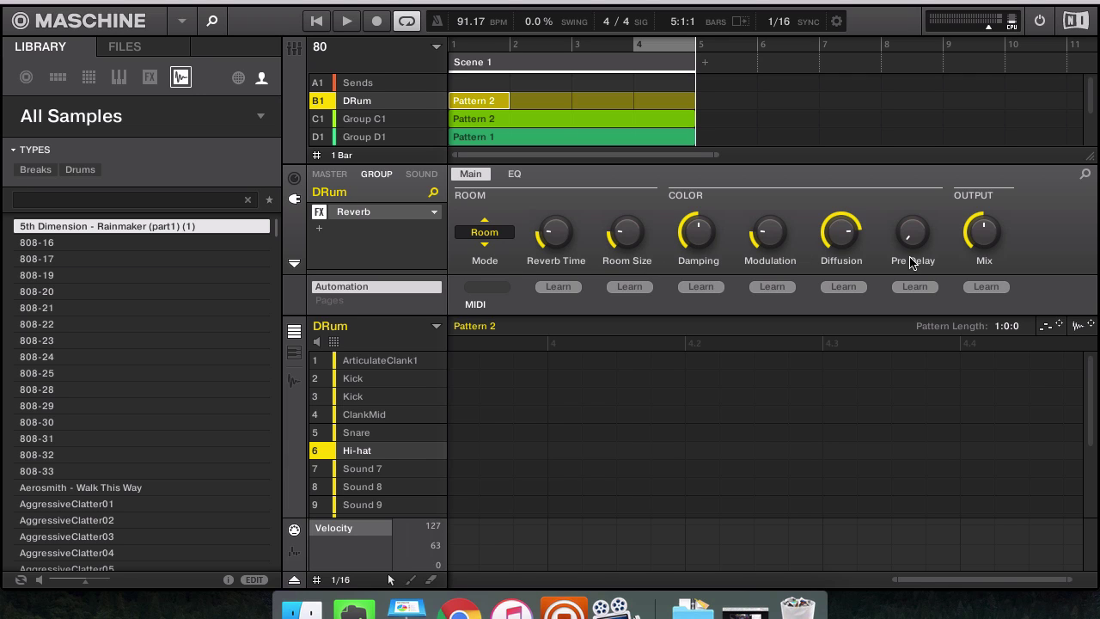
pyautogui.click(366, 215)
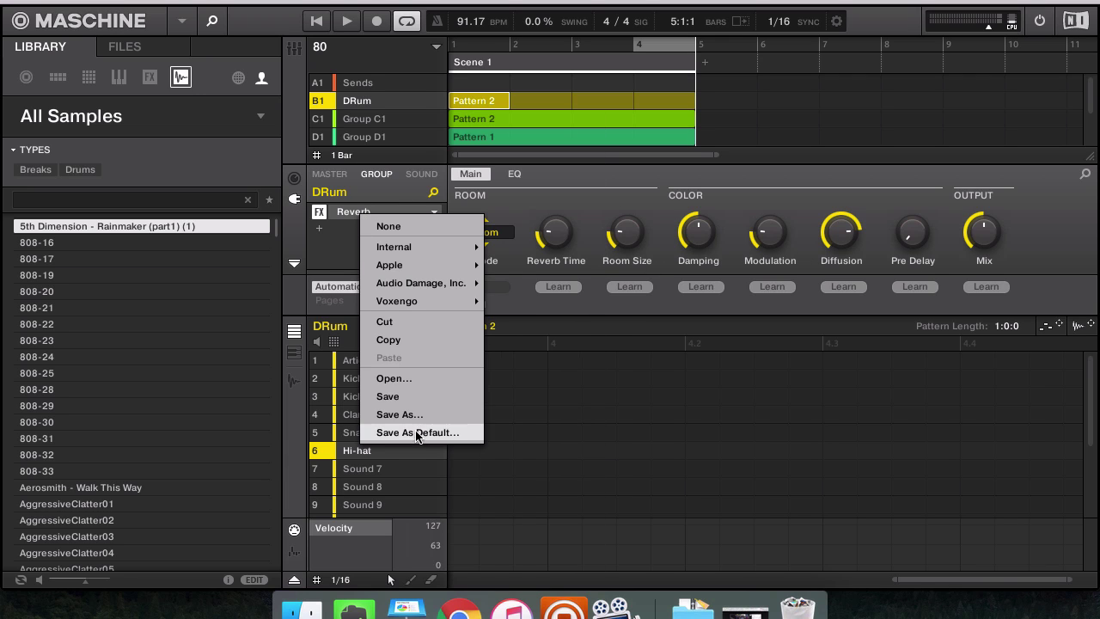
pyautogui.click(341, 215)
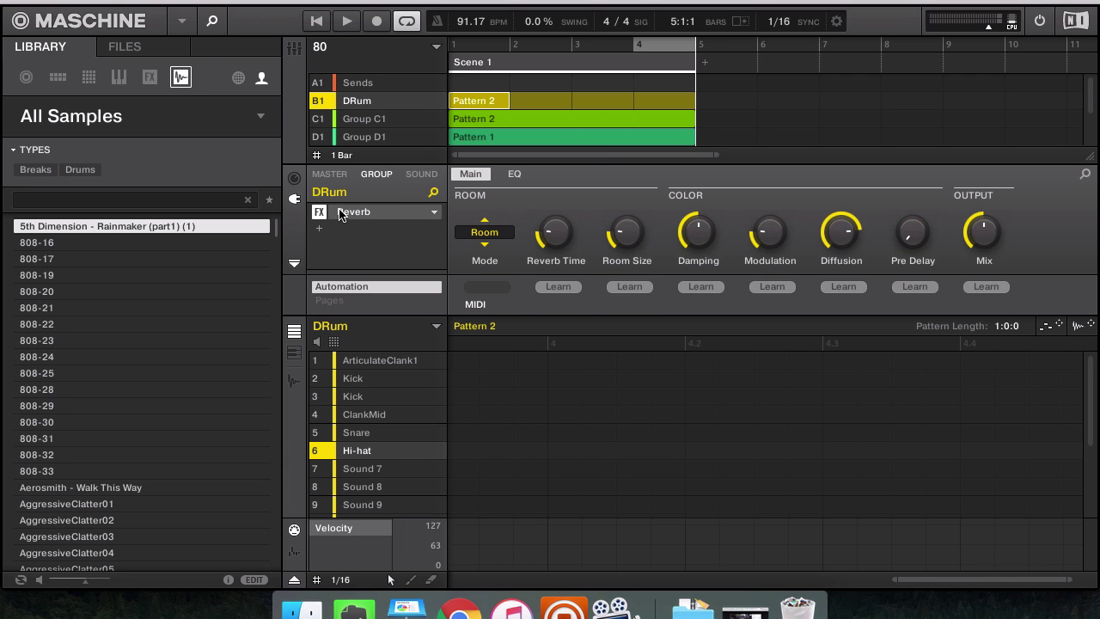
pyautogui.click(341, 215)
pyautogui.click(384, 427)
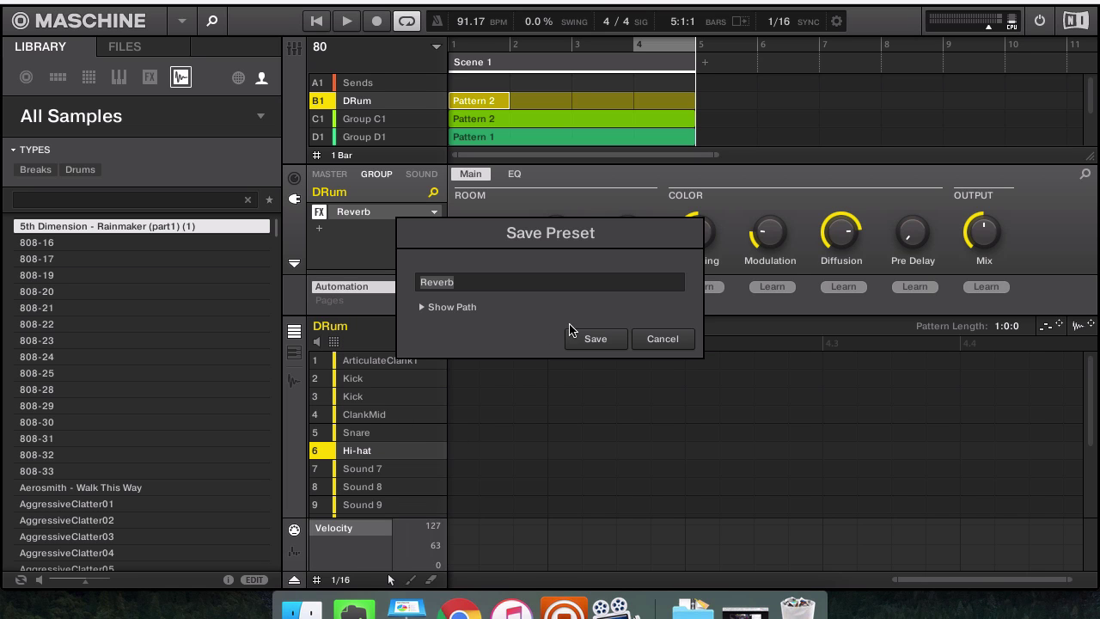
pyautogui.click(475, 285)
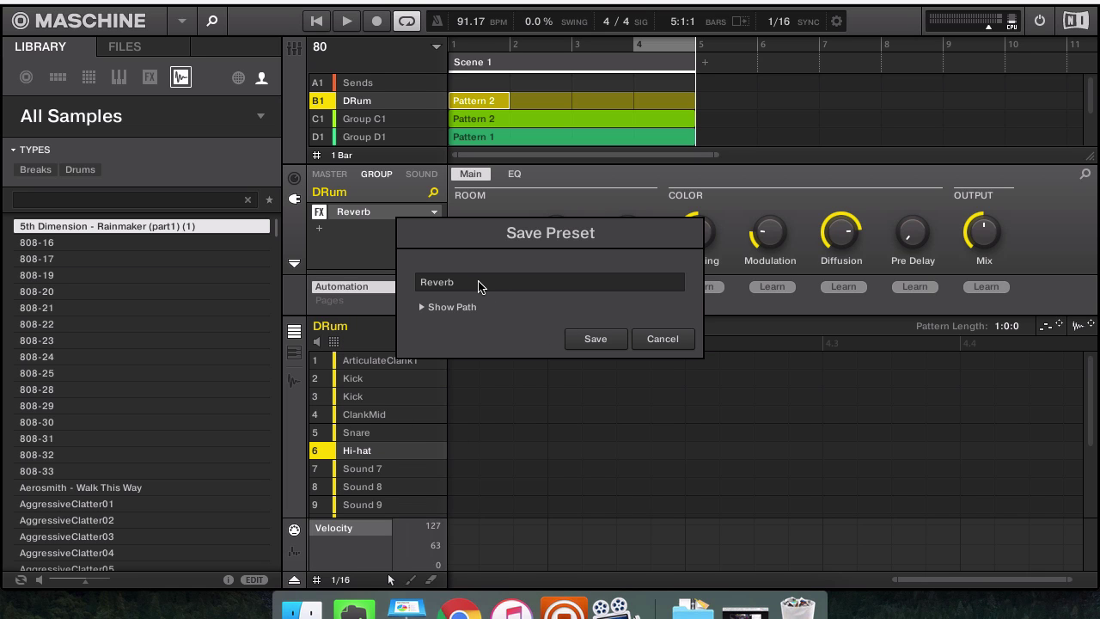
pyautogui.click(651, 347)
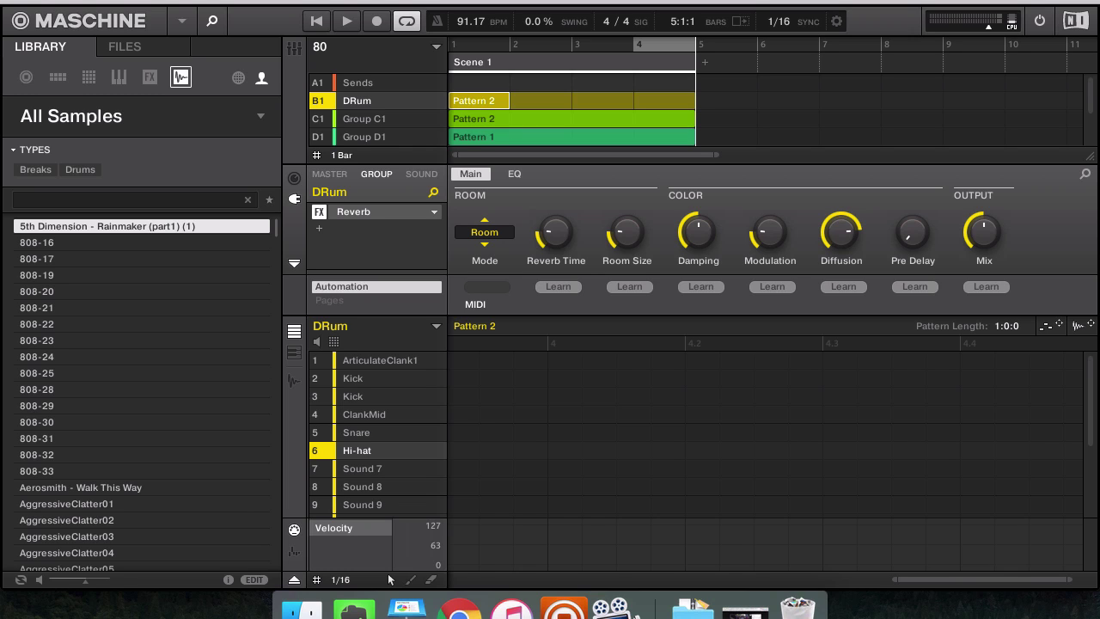
# - Open File > Export Audio and change the Range from Loop to All
pyautogui.click(138, 0)
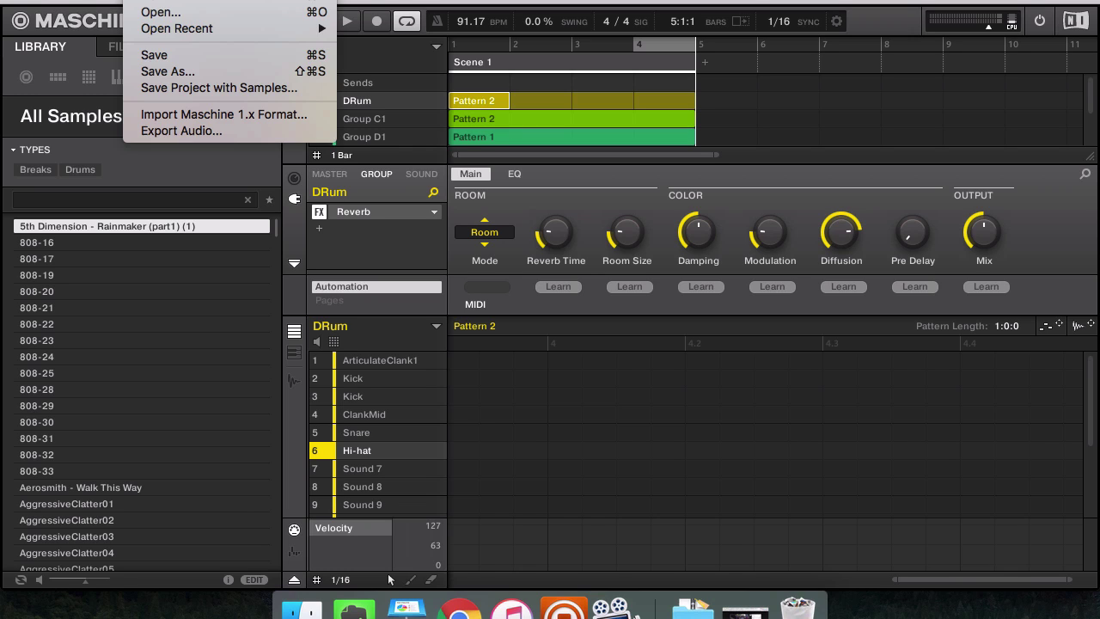
pyautogui.click(735, 198)
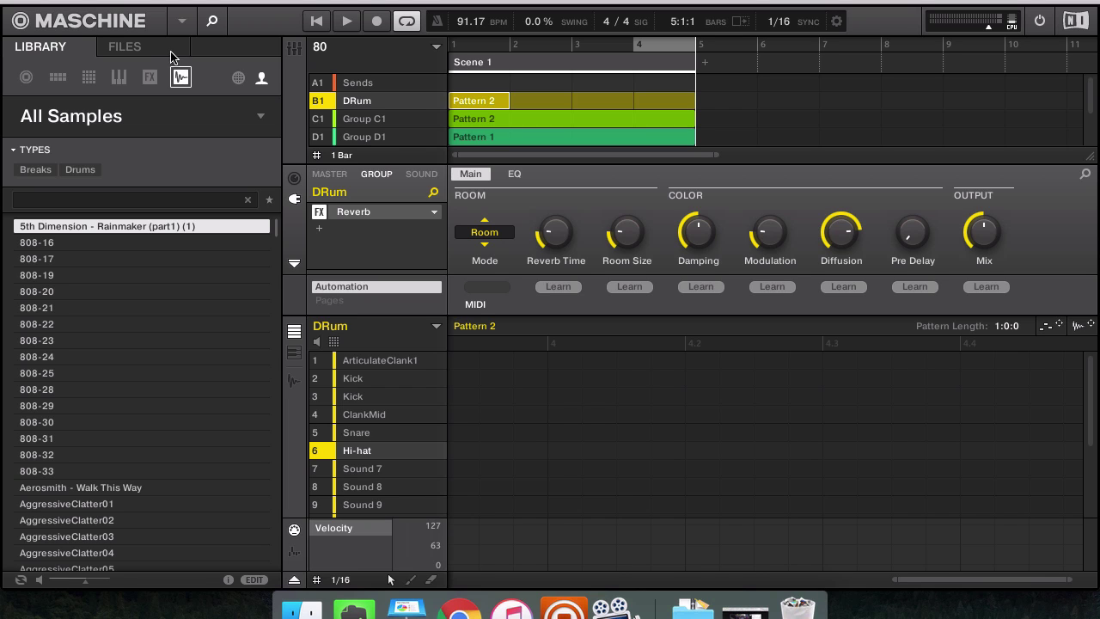
pyautogui.click(155, 2)
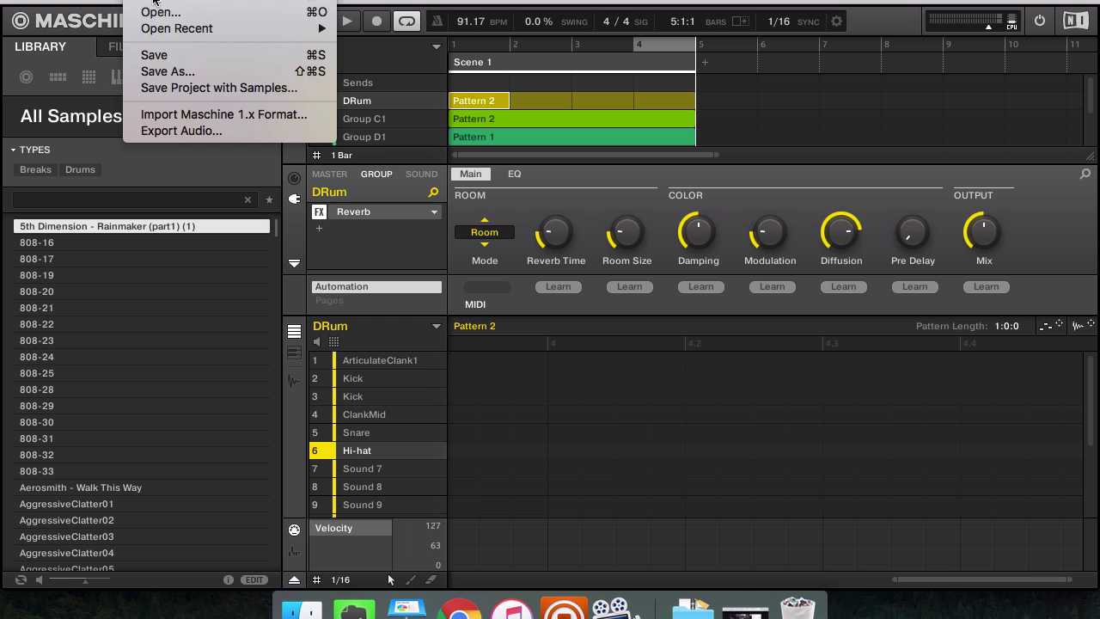
pyautogui.click(214, 130)
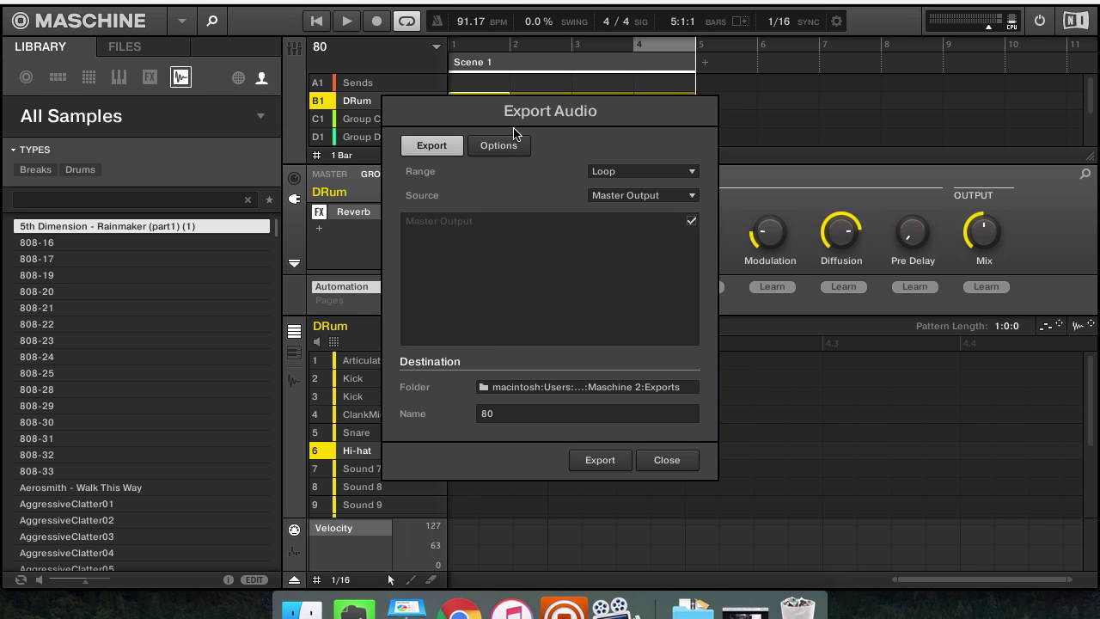
pyautogui.click(627, 171)
pyautogui.click(490, 175)
pyautogui.click(631, 171)
pyautogui.click(656, 195)
pyautogui.click(513, 140)
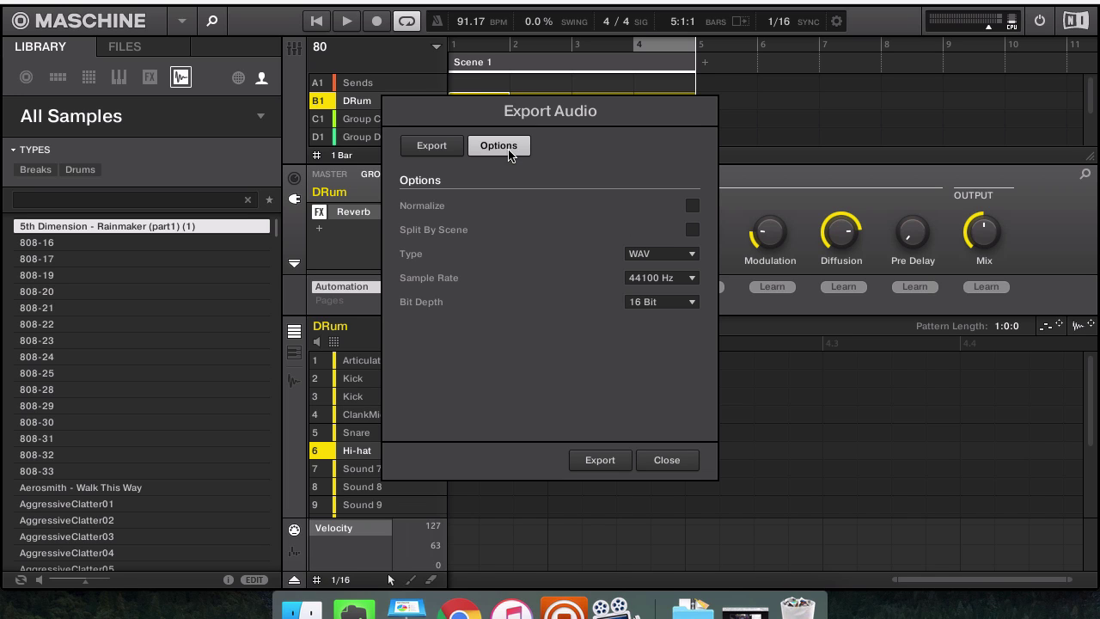
pyautogui.click(438, 152)
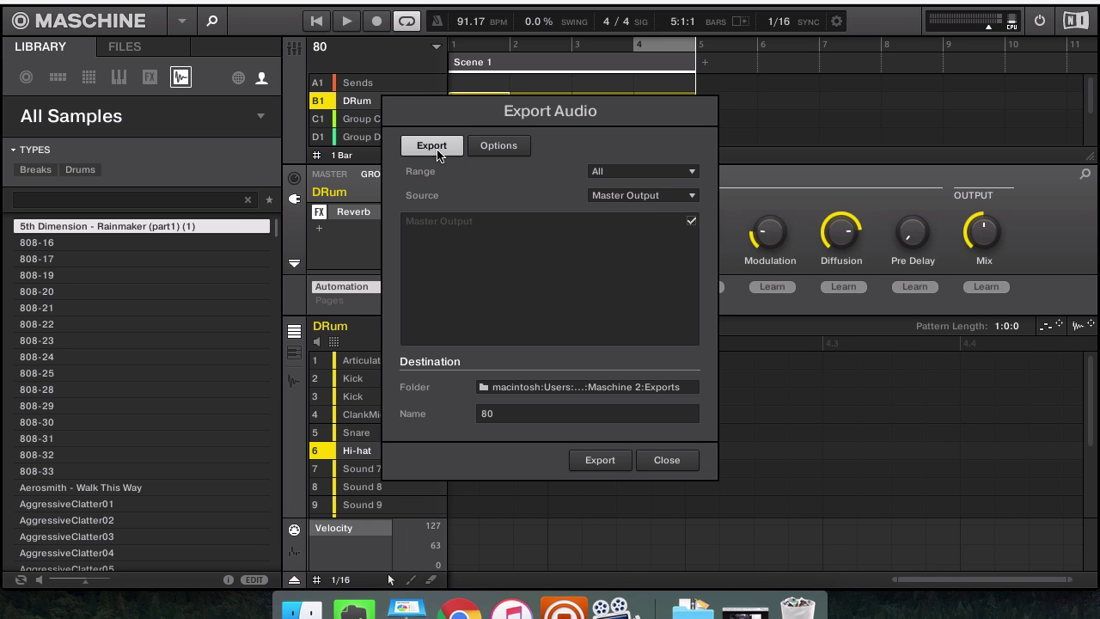
pyautogui.click(500, 147)
pyautogui.click(652, 254)
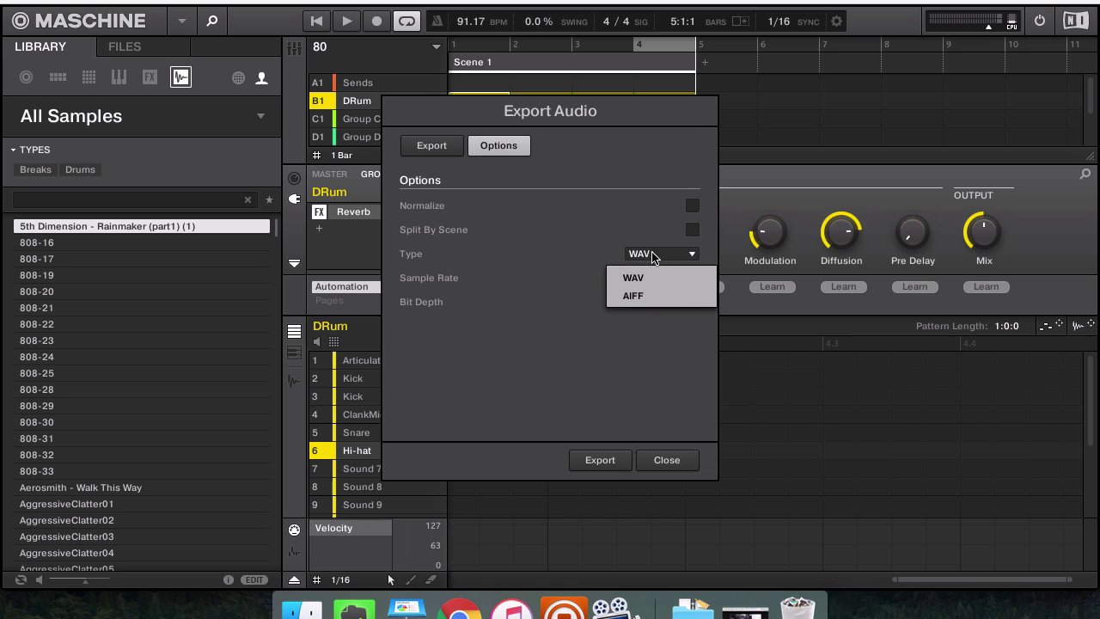
pyautogui.click(632, 357)
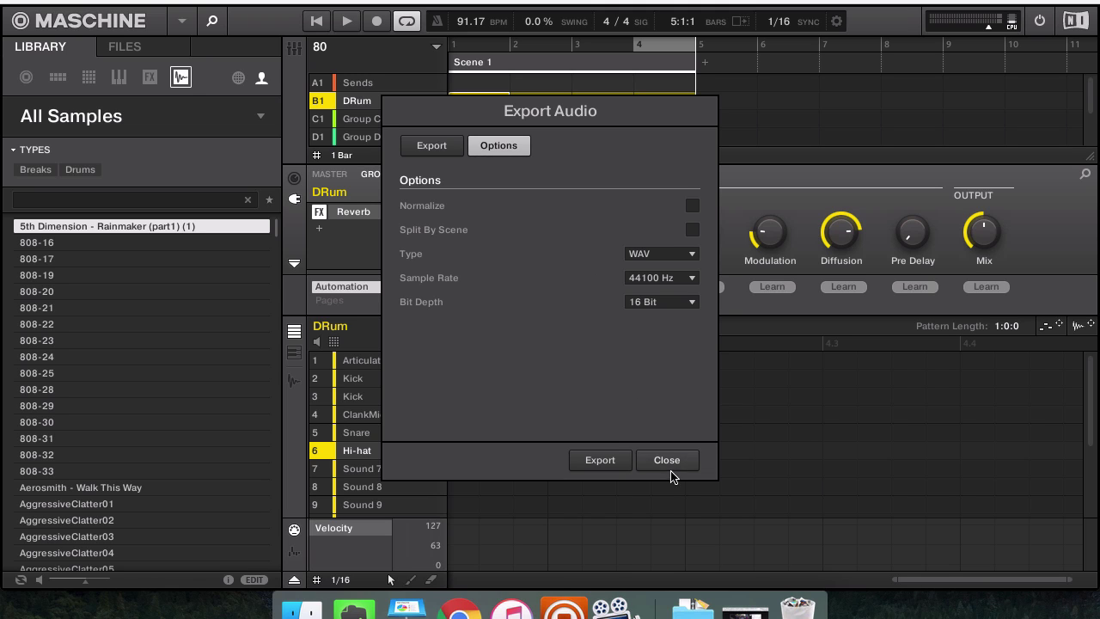
# - Close the Export Audio dialog to return to the DRum group's Reverb view
pyautogui.click(670, 460)
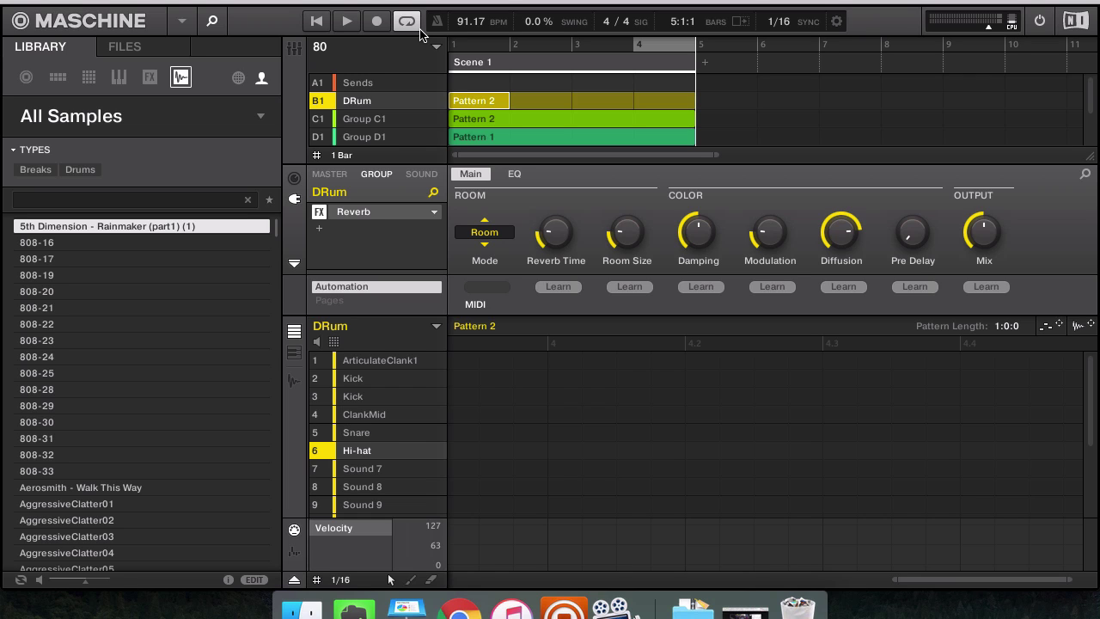
# - Bring up the ClickFunnels J.Dilla sampling opt-in page in Chrome
pyautogui.click(460, 609)
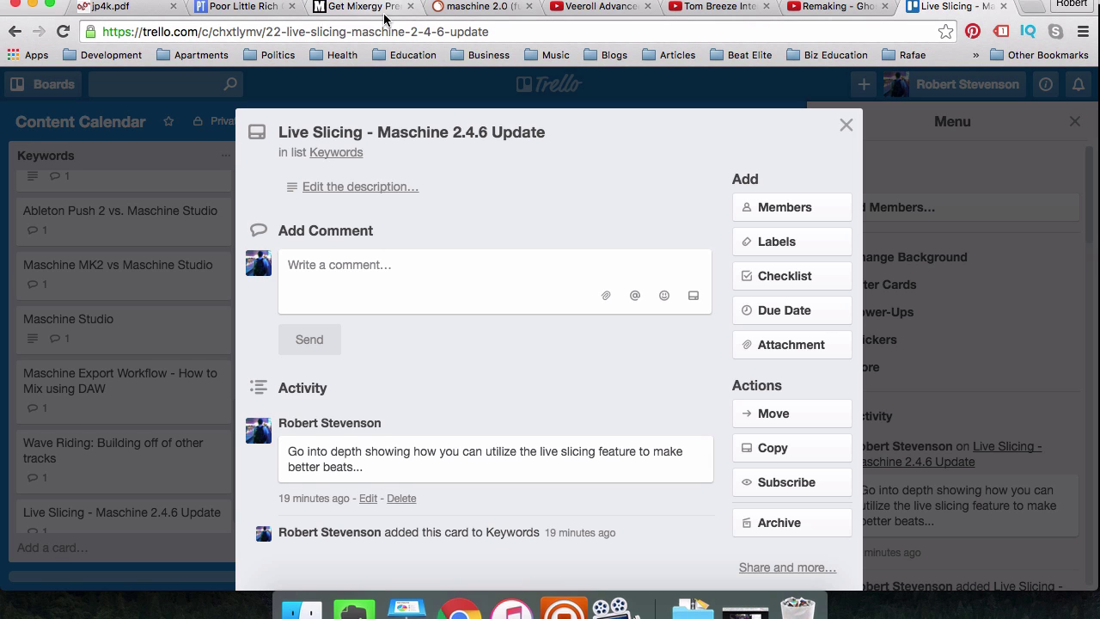
pyautogui.click(32, 6)
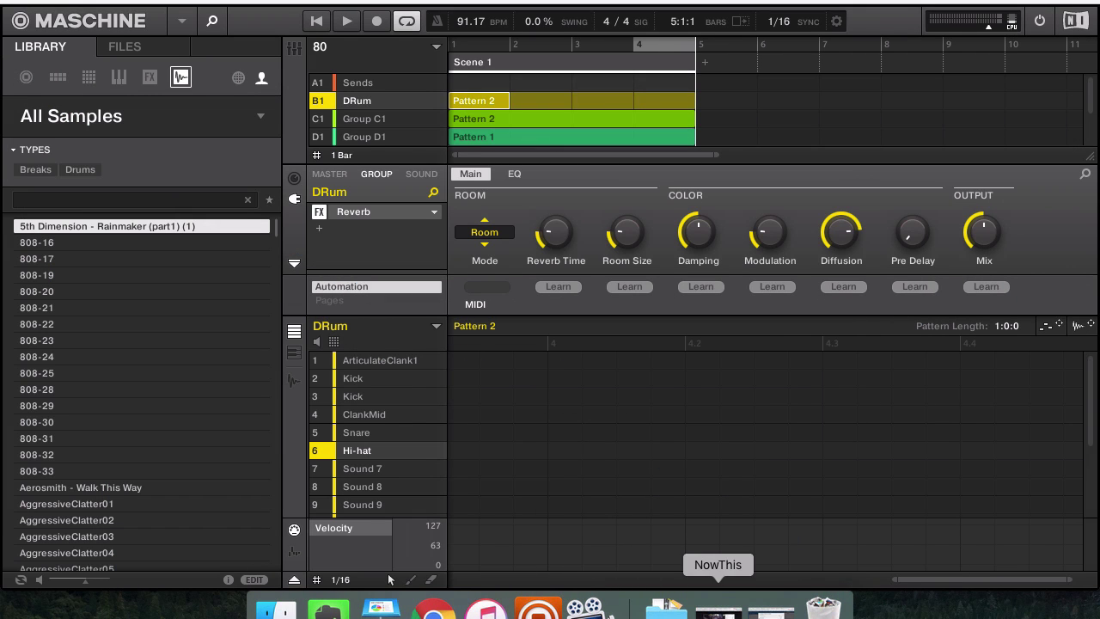
pyautogui.click(717, 610)
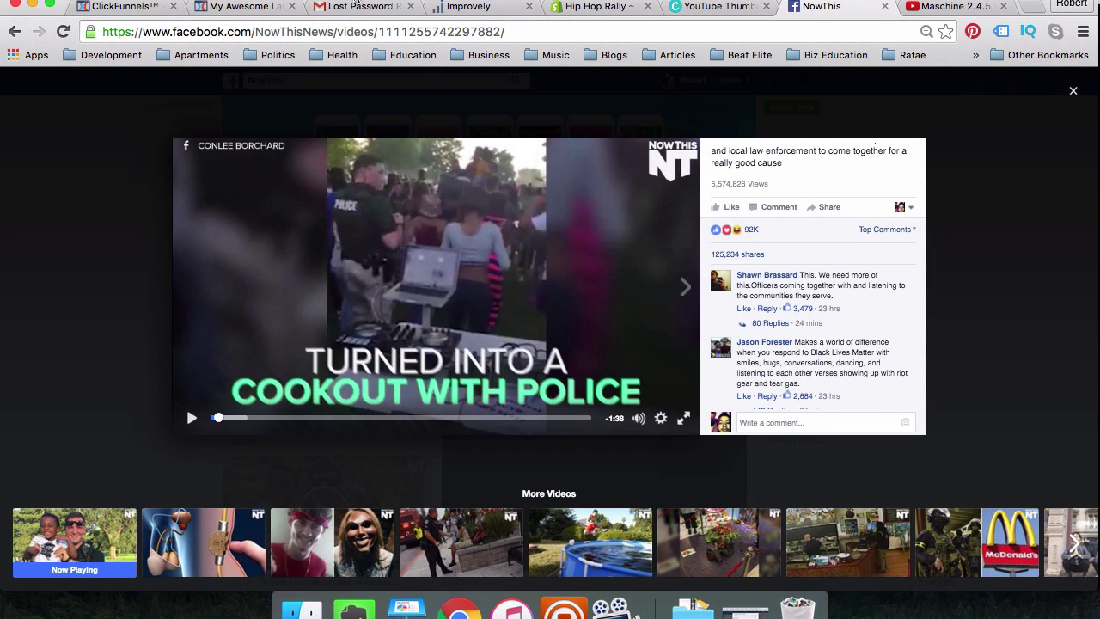
pyautogui.click(241, 6)
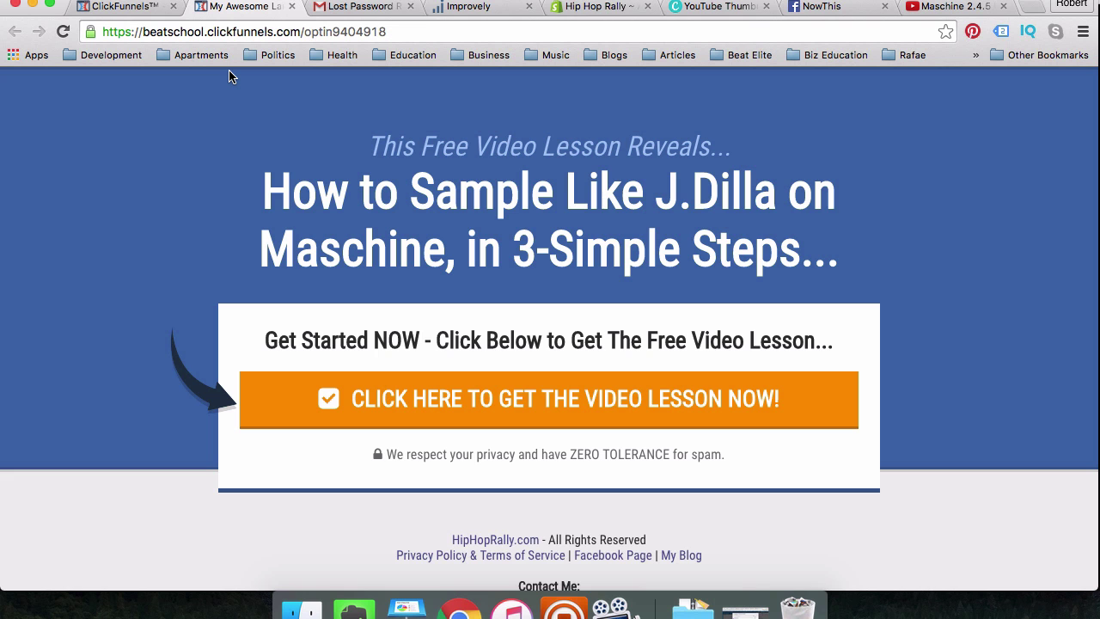
pyautogui.scroll(-3, 321, 264)
pyautogui.scroll(2, 322, 264)
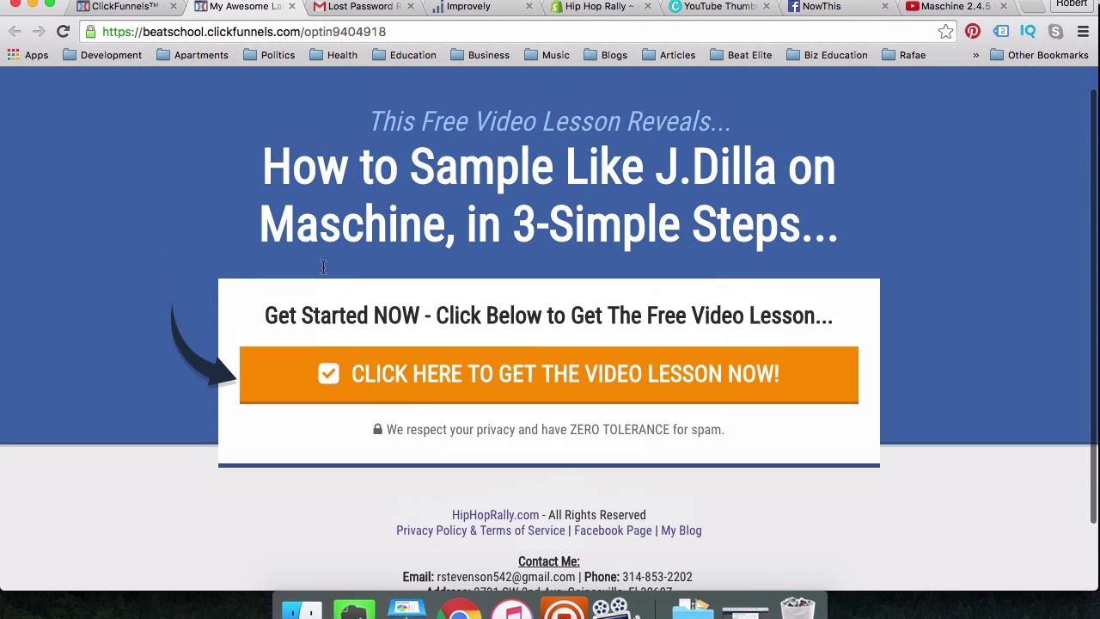
pyautogui.click(497, 389)
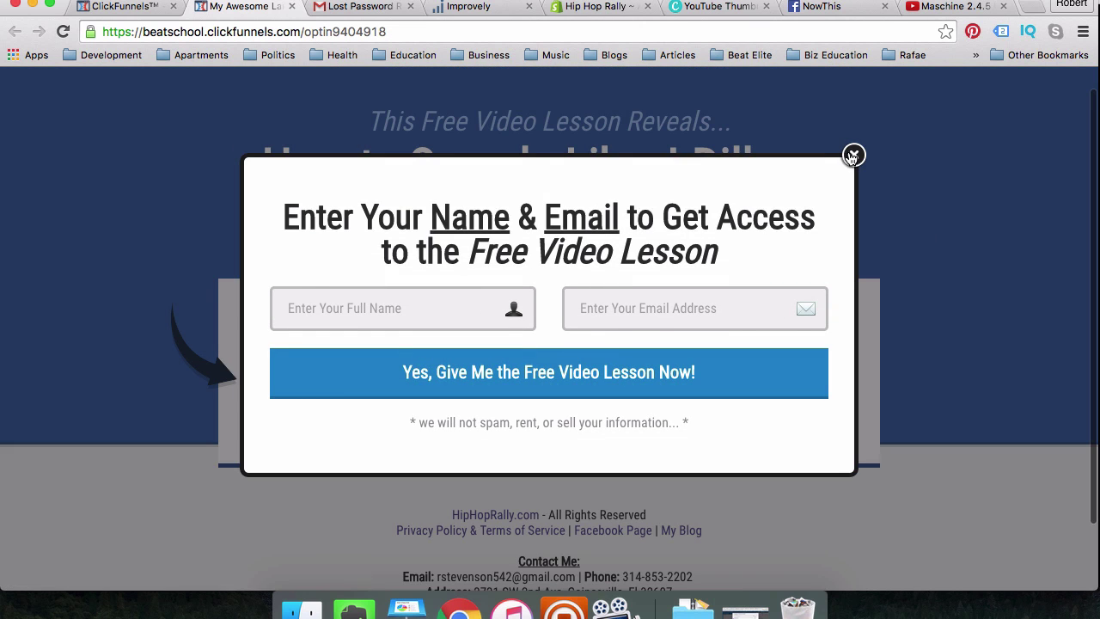
pyautogui.click(852, 156)
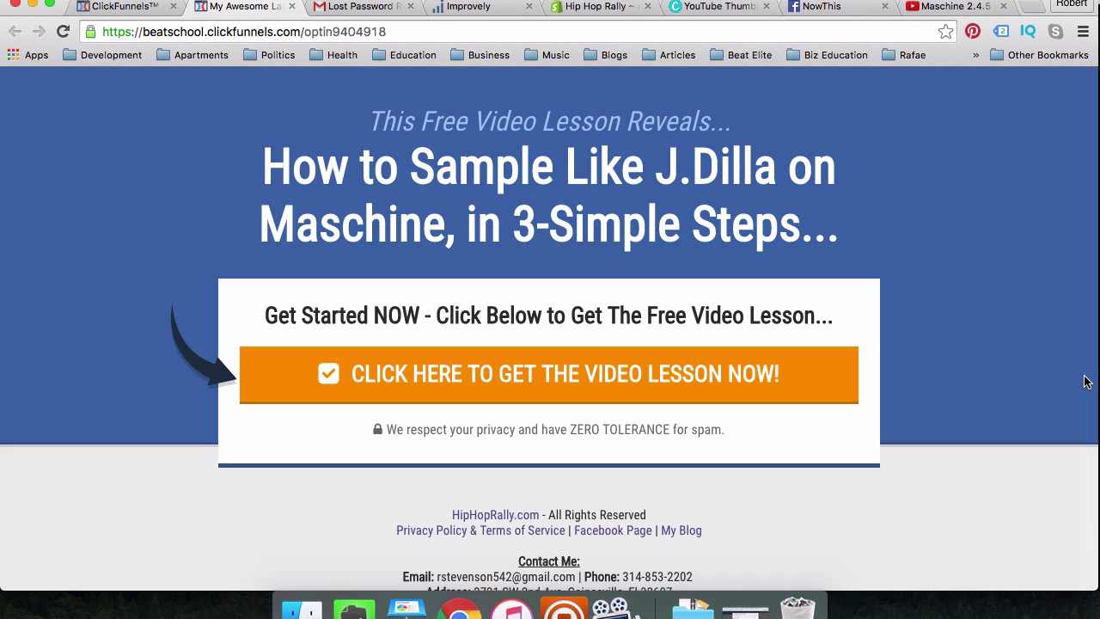